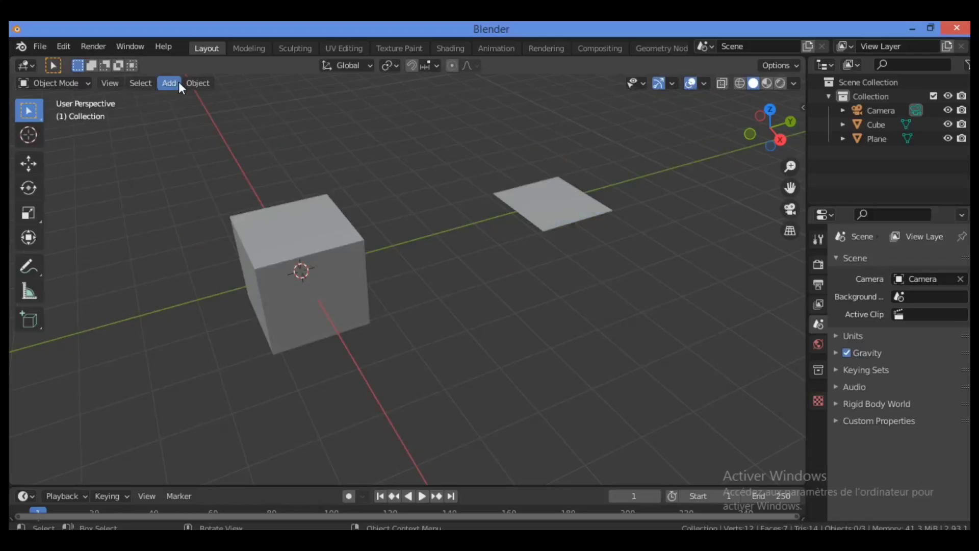
Install cablerator__addon.zip through Edit > Preferences > Add-ons
{"action": "left_click", "coordinate": [66, 45]}
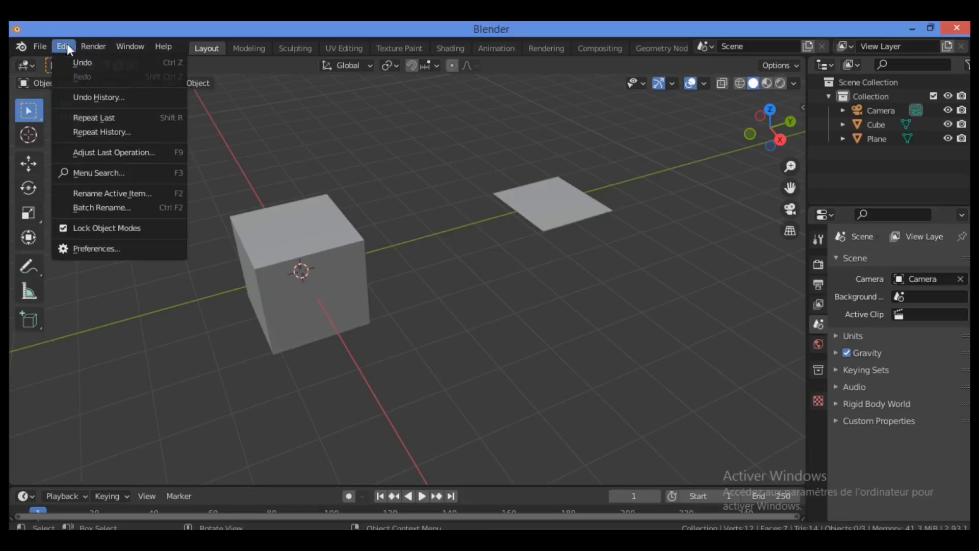
{"action": "left_click", "coordinate": [122, 250]}
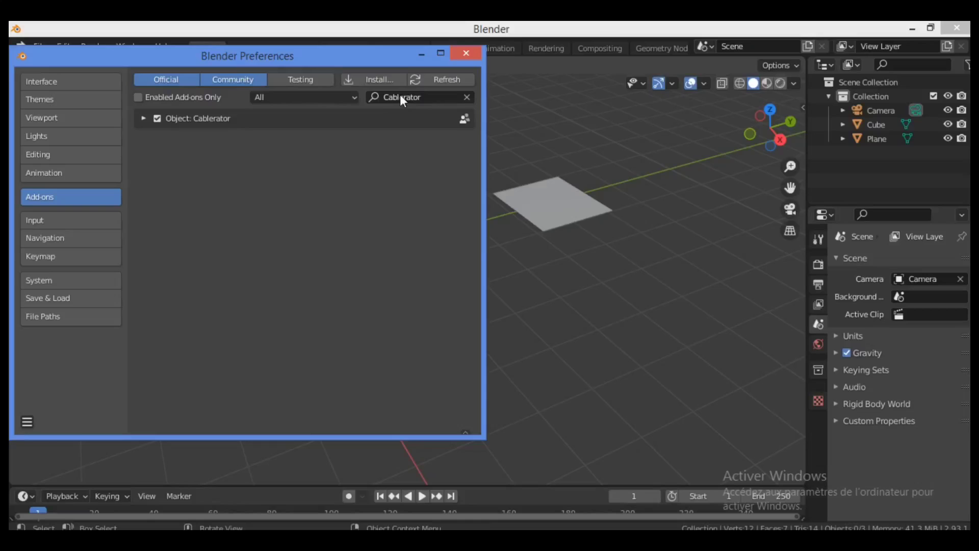
{"action": "left_click", "coordinate": [372, 81]}
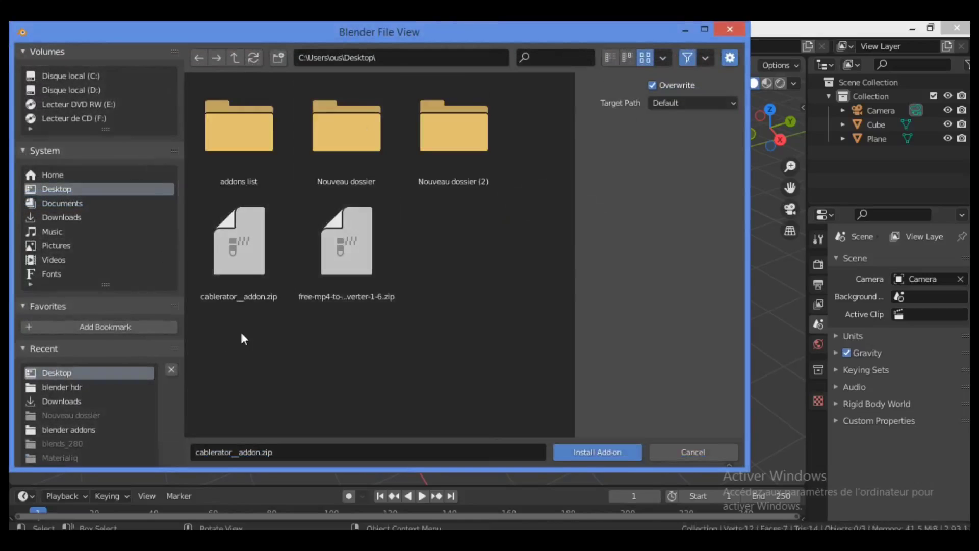
{"action": "left_click", "coordinate": [247, 255]}
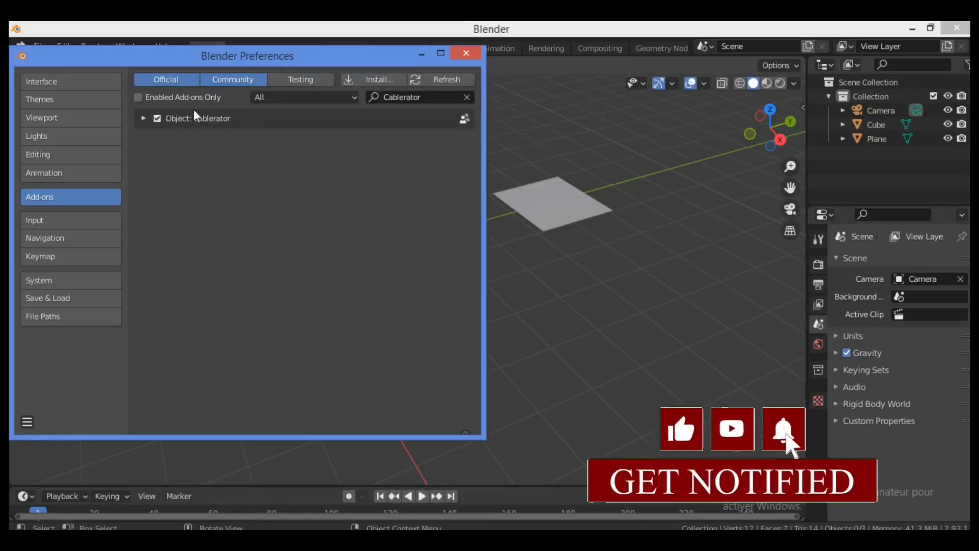
Expand the Cablerator add-on entry, review its preferences, then close the Preferences window
{"action": "left_click", "coordinate": [144, 118]}
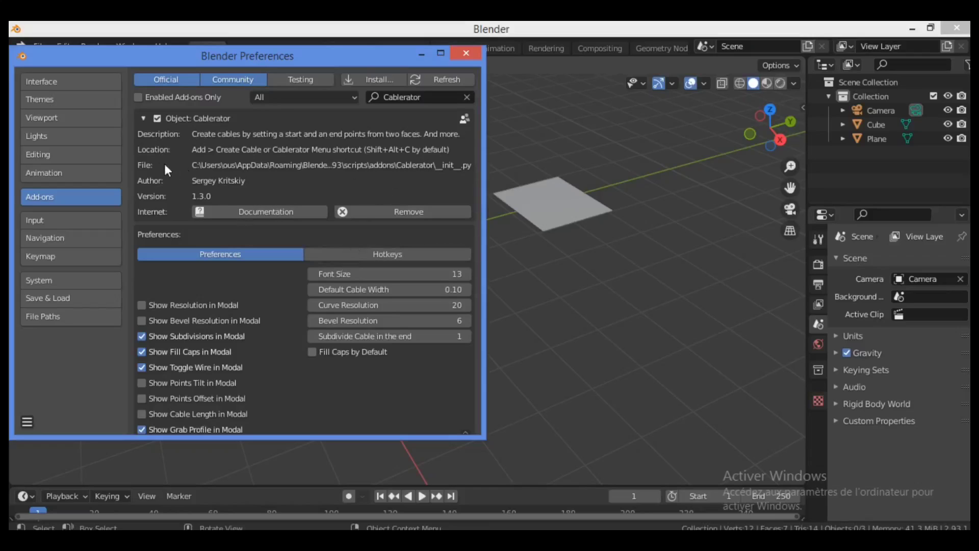
{"action": "scroll", "coordinate": [213, 219], "scroll_direction": "down", "scroll_amount": 8}
{"action": "scroll", "coordinate": [213, 202], "scroll_direction": "up", "scroll_amount": 3}
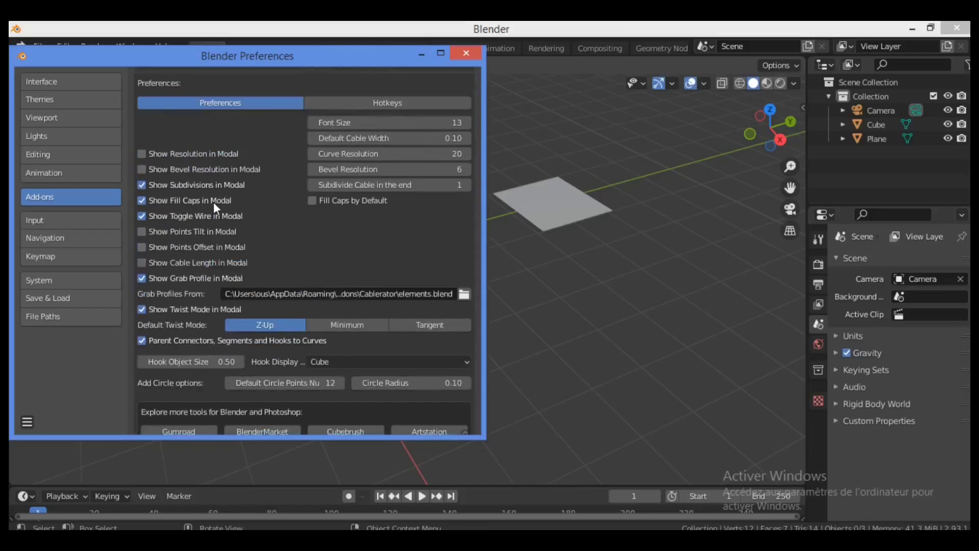
{"action": "scroll", "coordinate": [213, 202], "scroll_direction": "down", "scroll_amount": 3}
{"action": "scroll", "coordinate": [316, 177], "scroll_direction": "up", "scroll_amount": 3}
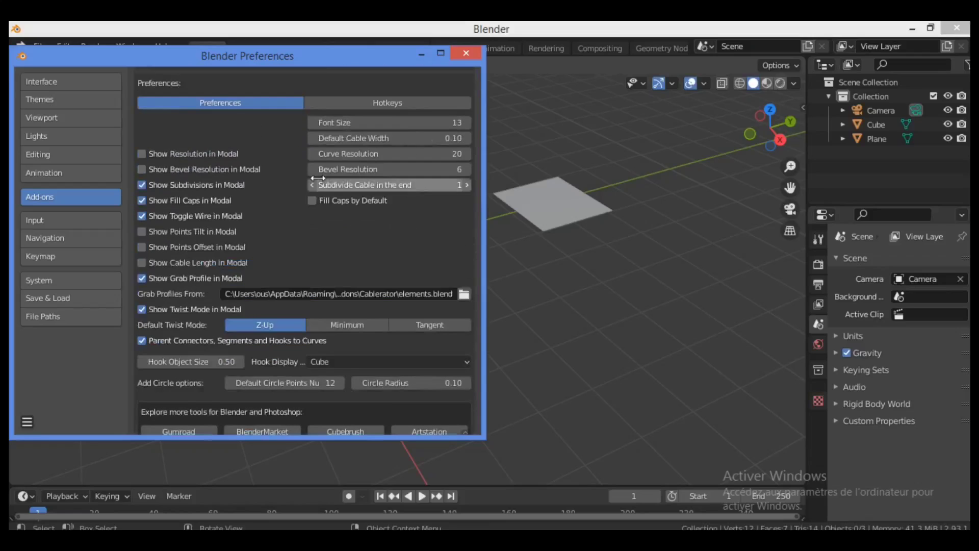
{"action": "scroll", "coordinate": [317, 178], "scroll_direction": "down", "scroll_amount": 3}
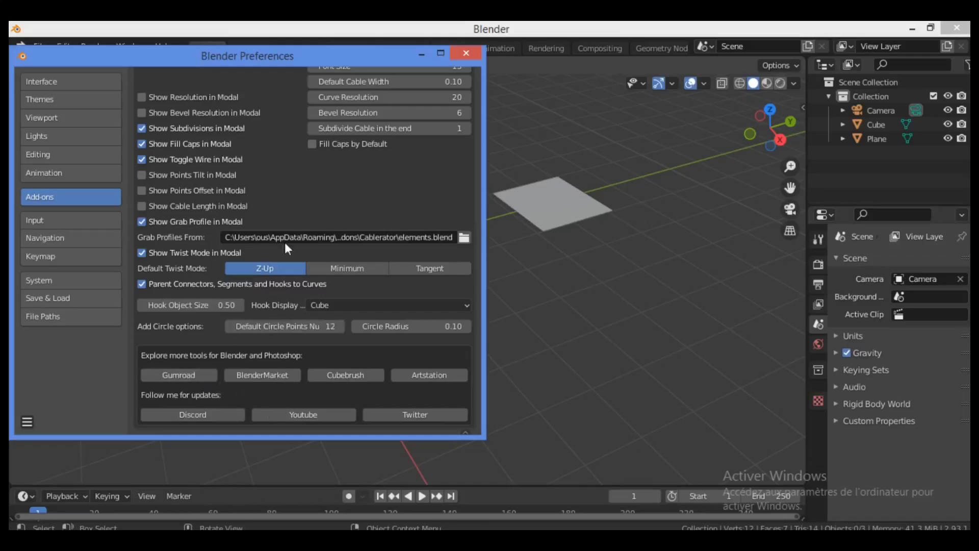
{"action": "scroll", "coordinate": [359, 172], "scroll_direction": "up", "scroll_amount": 10}
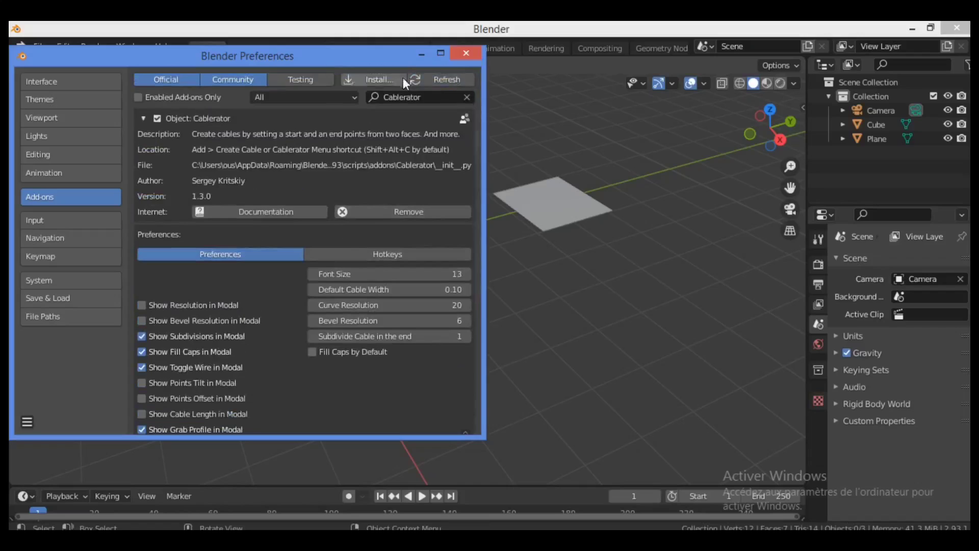
{"action": "left_click", "coordinate": [466, 53]}
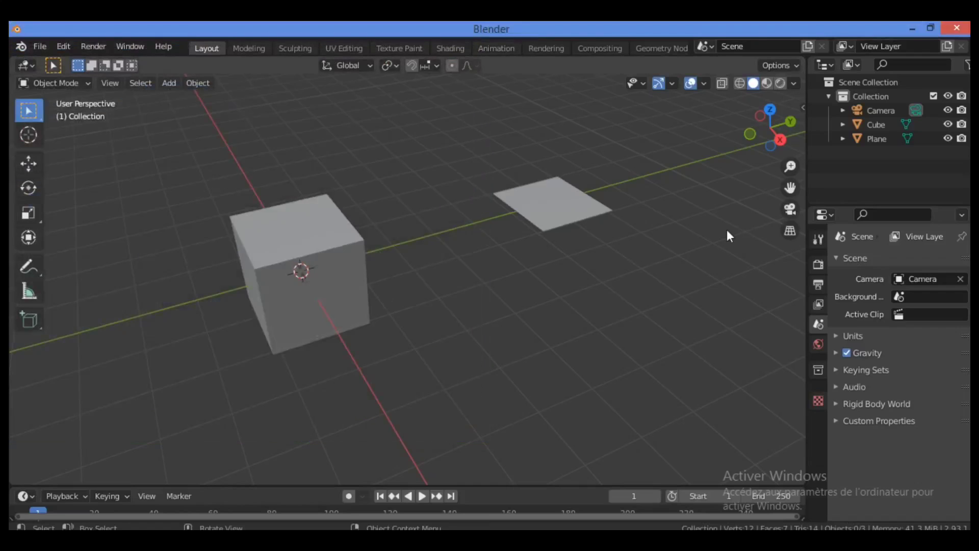
Select the cube and show the Shift+A Curve > Cablerator submenu with Create Cable and Draw Cable
{"action": "key", "text": "n"}
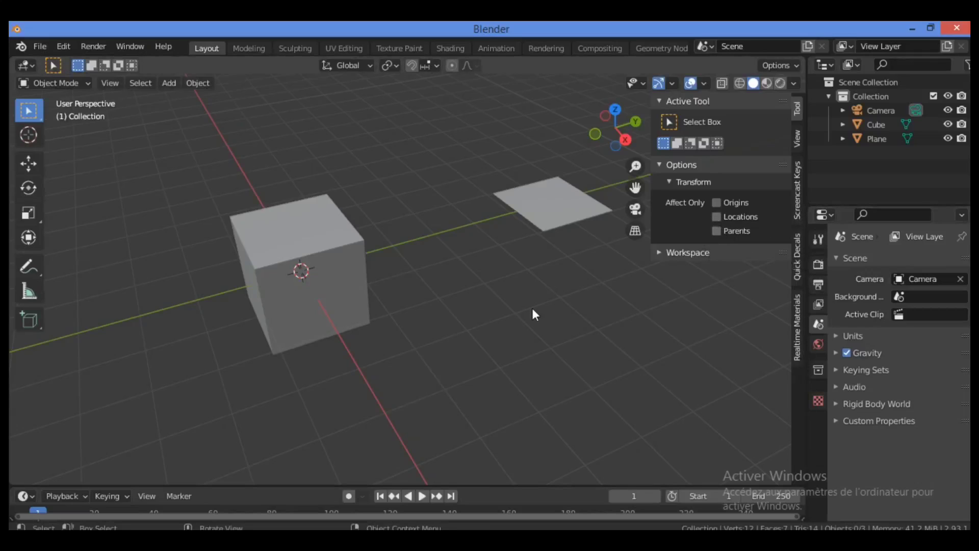
{"action": "key", "text": "n"}
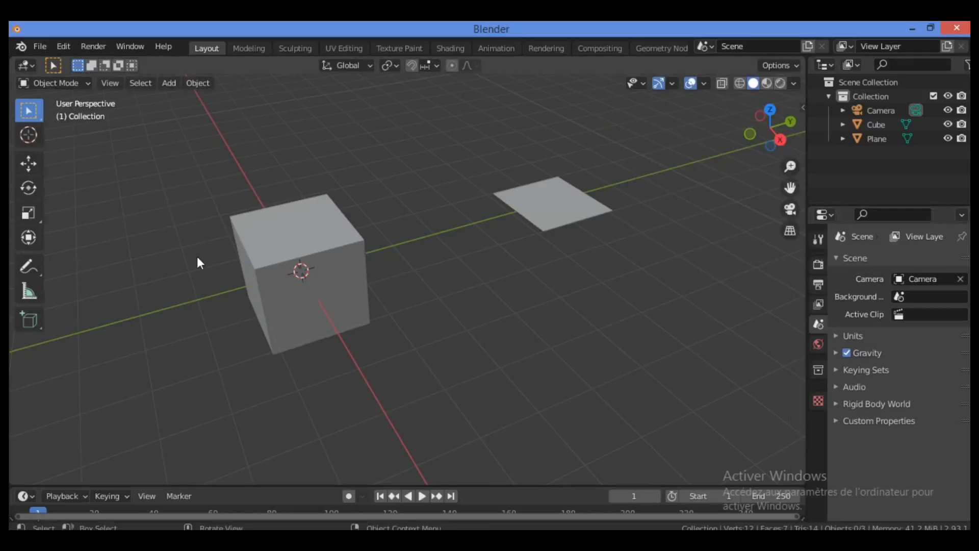
{"action": "left_click", "coordinate": [308, 236]}
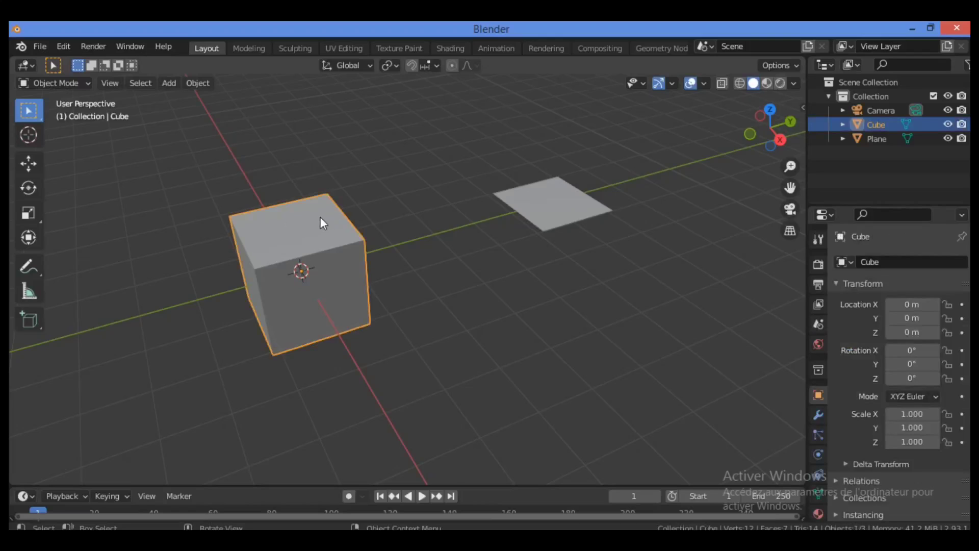
{"action": "key", "text": "shift+a"}
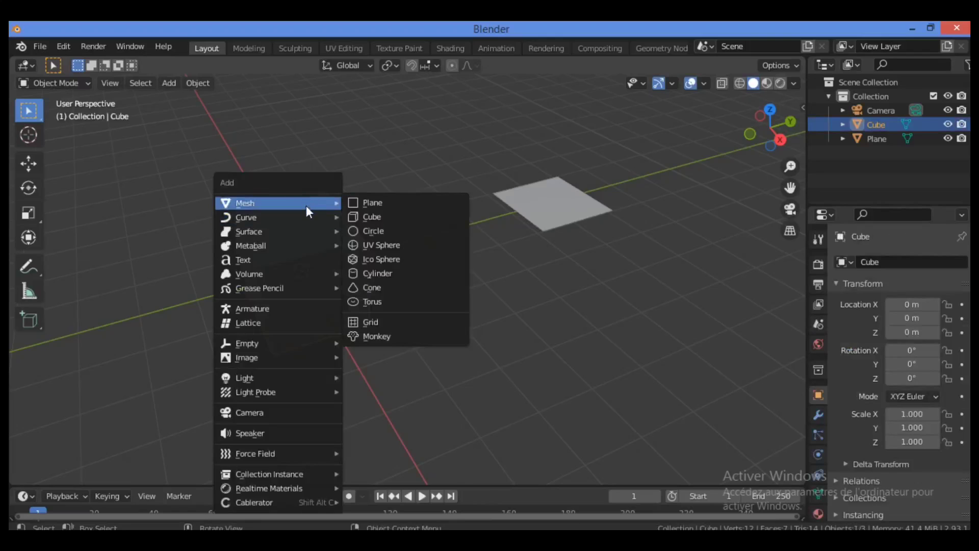
{"action": "mouse_move", "coordinate": [300, 219]}
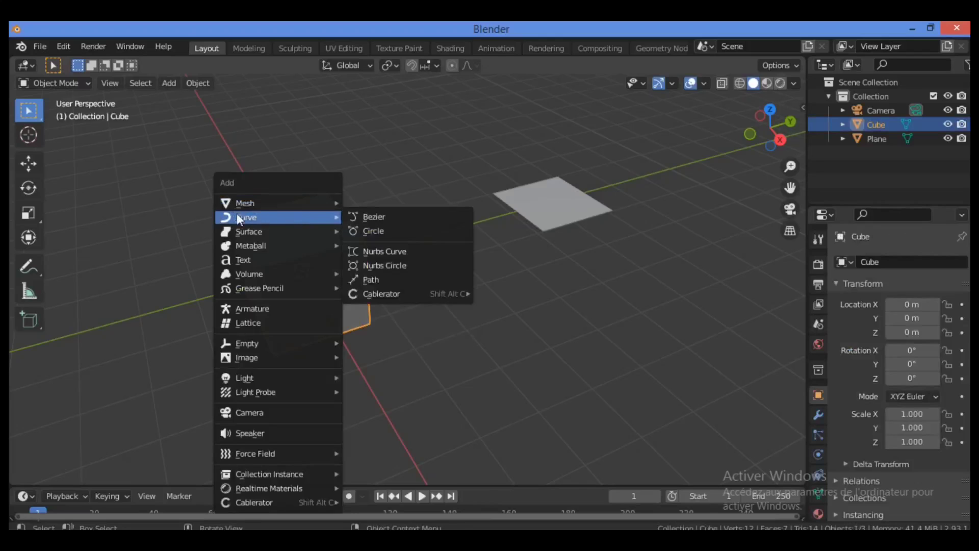
{"action": "mouse_move", "coordinate": [385, 295]}
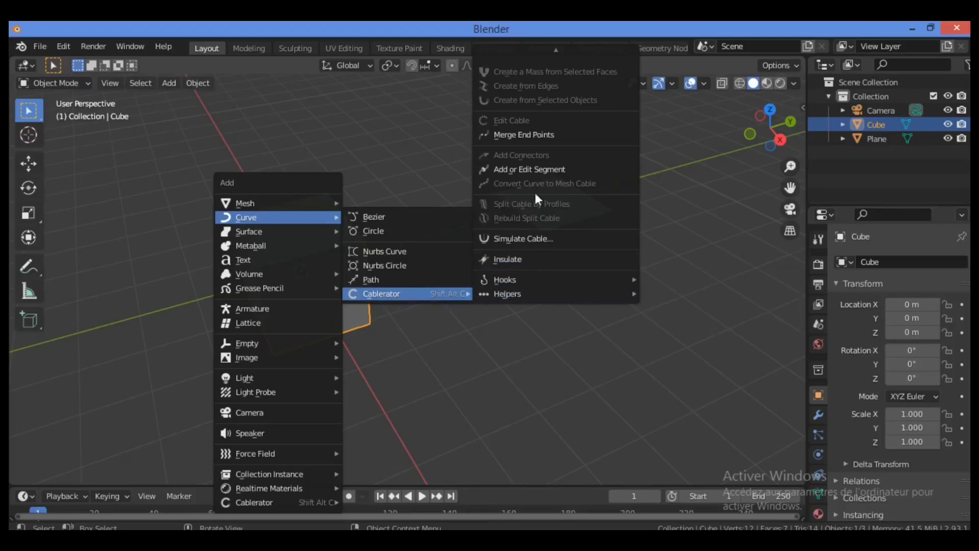
{"action": "mouse_move", "coordinate": [556, 49]}
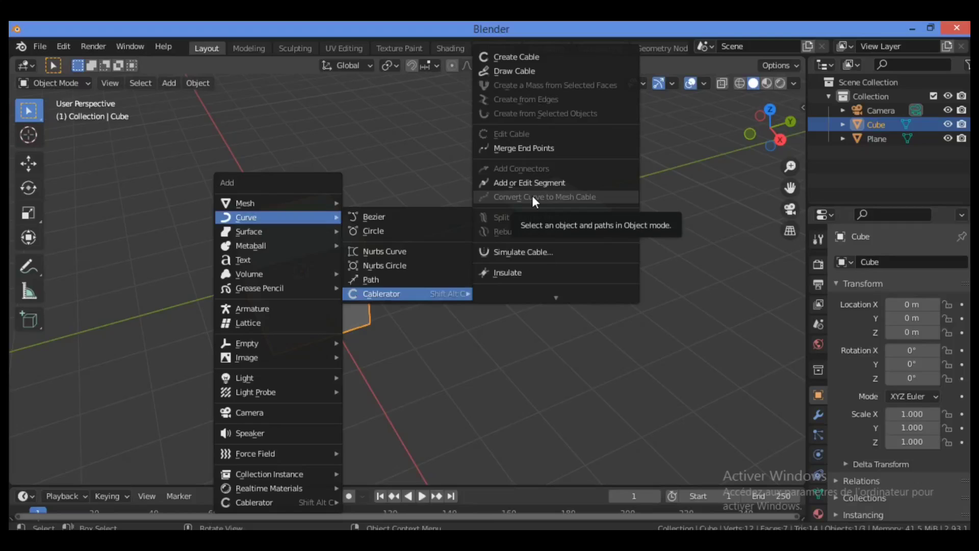
Create a cable with Point 1 on the cube's top face and Point 2 on the plane
{"action": "left_click", "coordinate": [534, 60]}
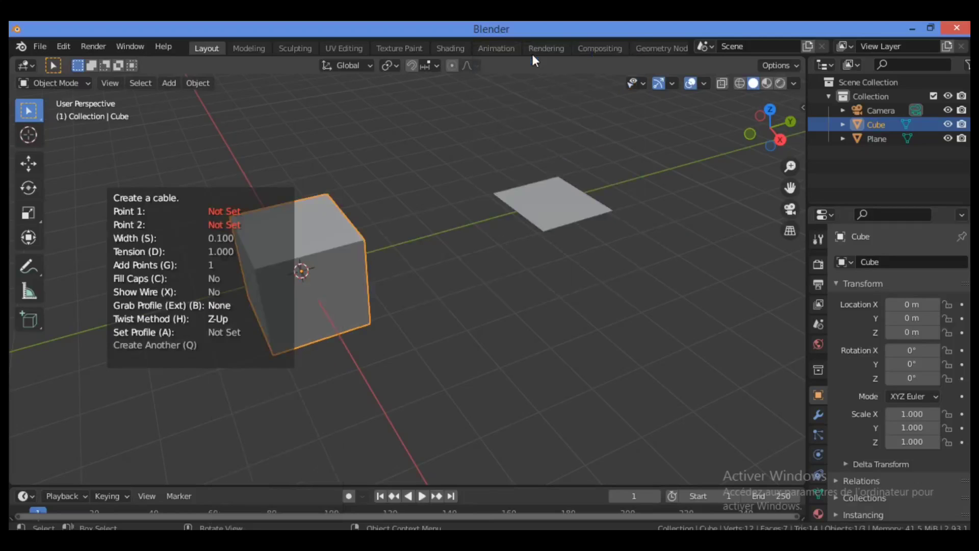
{"action": "left_click", "coordinate": [337, 236]}
{"action": "left_click", "coordinate": [552, 205]}
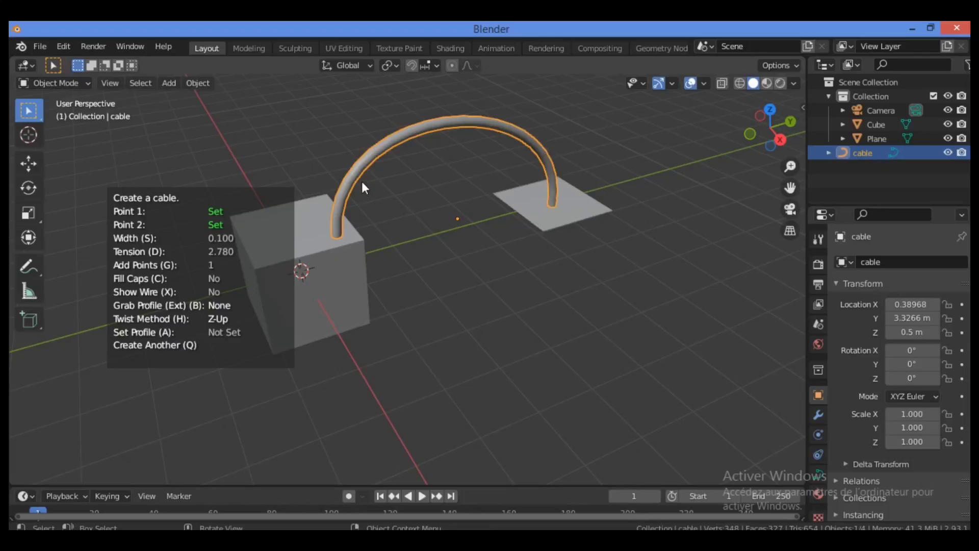
{"action": "key", "text": "Return"}
In Edit Mode, move the handle at the cable's plane end to a new position
{"action": "key", "text": "Tab"}
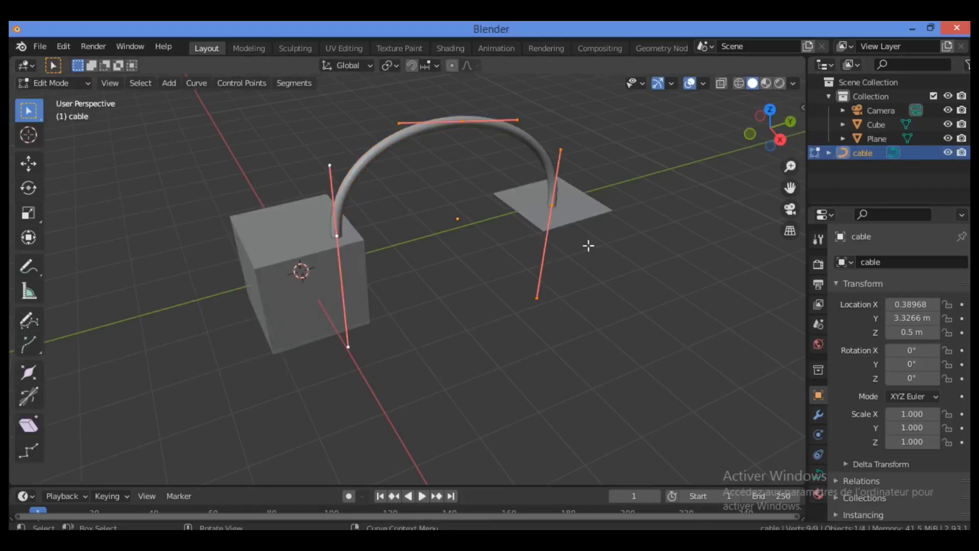
{"action": "left_click_drag", "start_coordinate": [586, 269], "coordinate": [490, 346]}
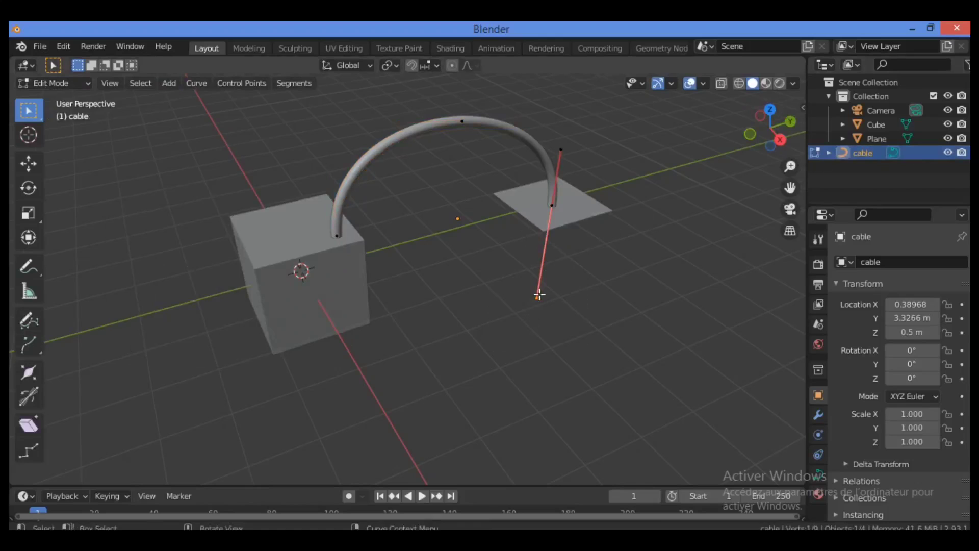
{"action": "key", "text": "g"}
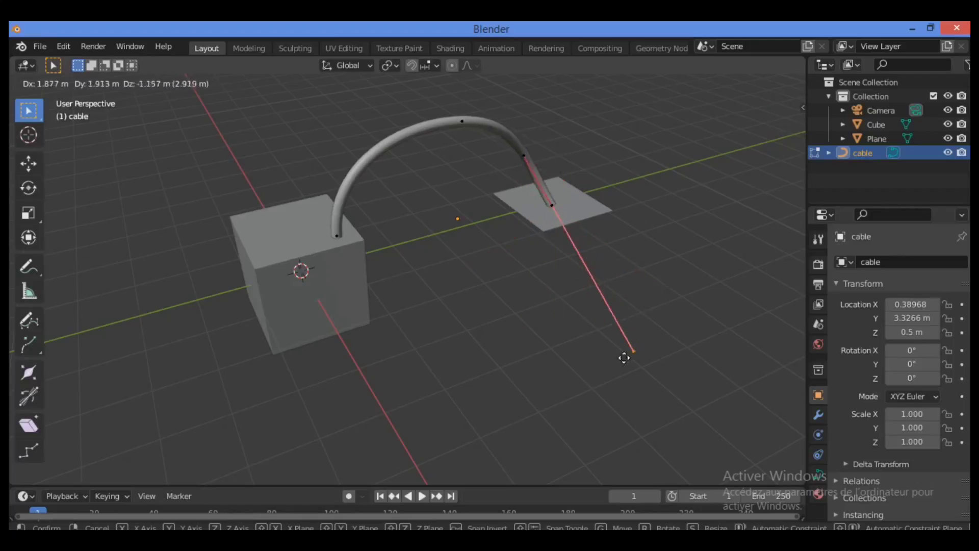
{"action": "left_click", "coordinate": [682, 258]}
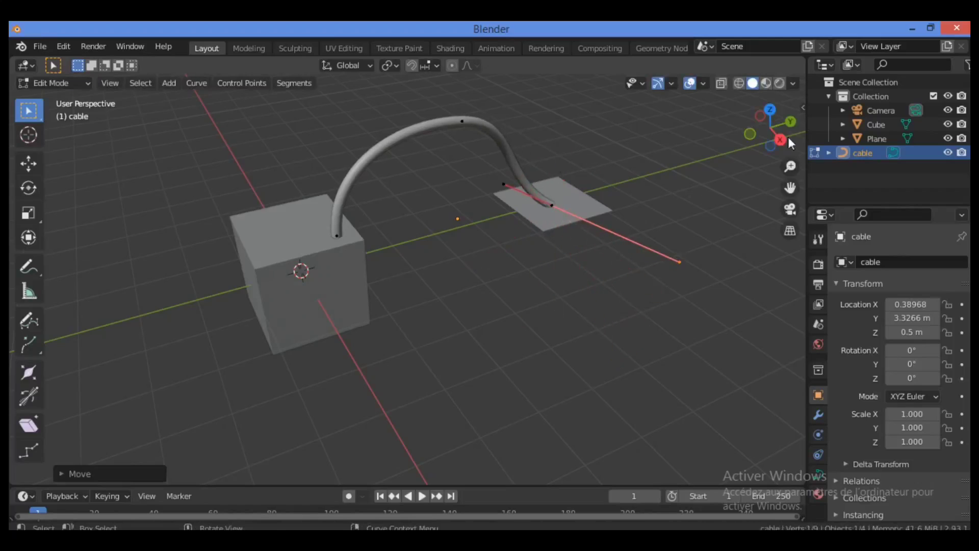
Move the cable's cube-end handle to the cube's top-left edge and return to Object Mode
{"action": "mouse_move", "coordinate": [780, 134]}
{"action": "left_mouse_down"}
{"action": "mouse_move", "coordinate": [776, 148]}
{"action": "mouse_move", "coordinate": [770, 131]}
{"action": "left_mouse_up"}
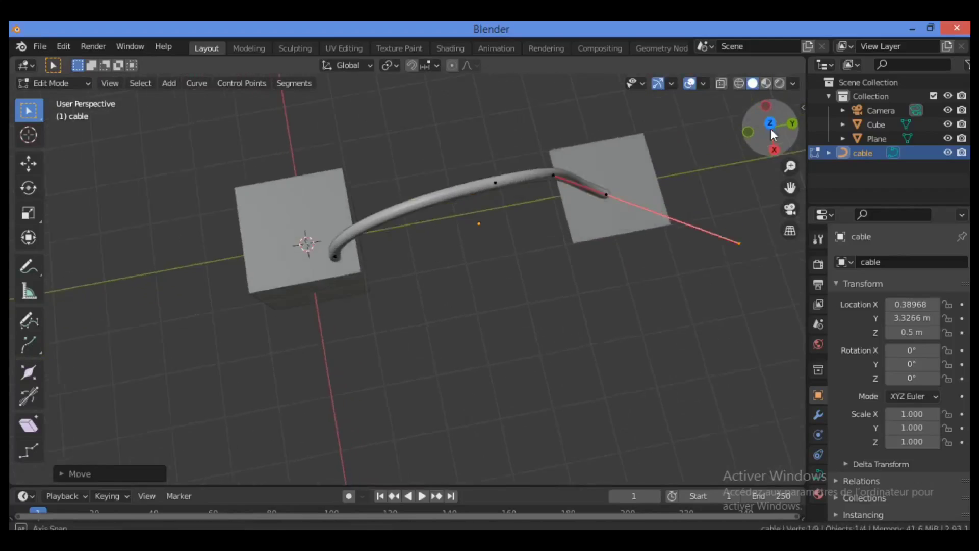
{"action": "left_click_drag", "start_coordinate": [372, 232], "coordinate": [309, 288]}
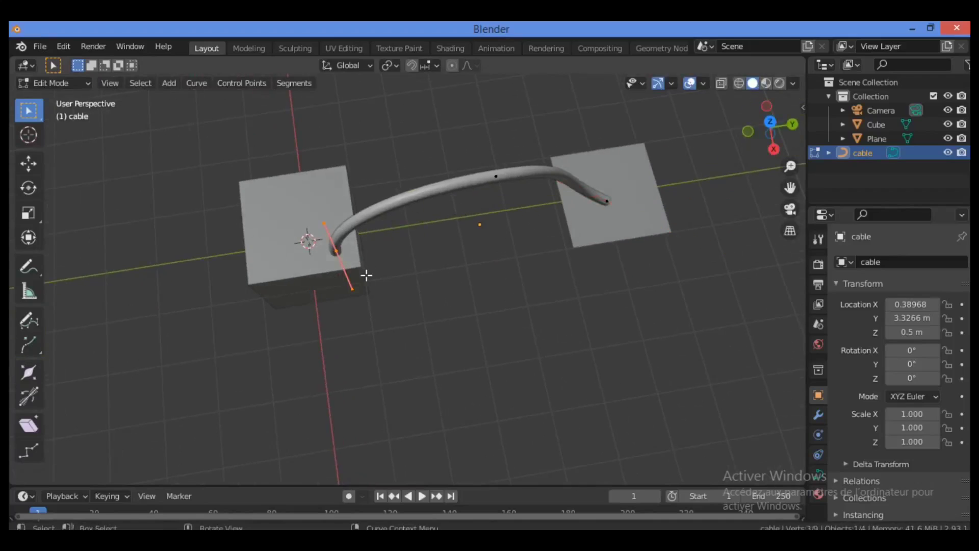
{"action": "key", "text": "g"}
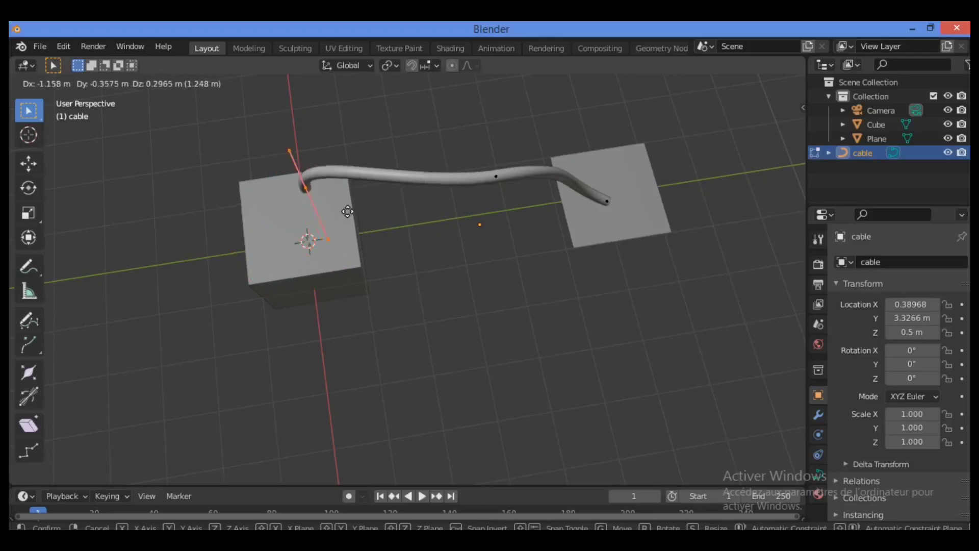
{"action": "left_click", "coordinate": [270, 213]}
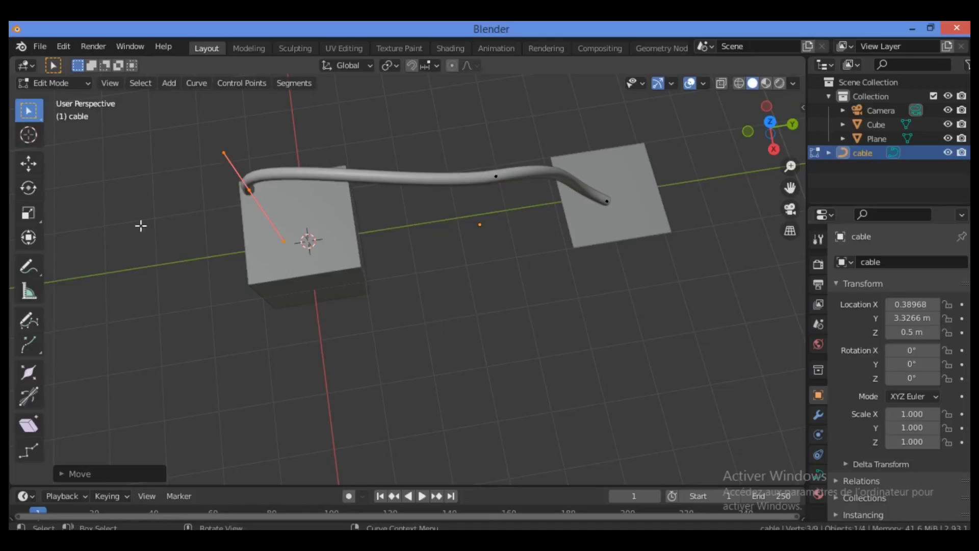
{"action": "key", "text": "Tab"}
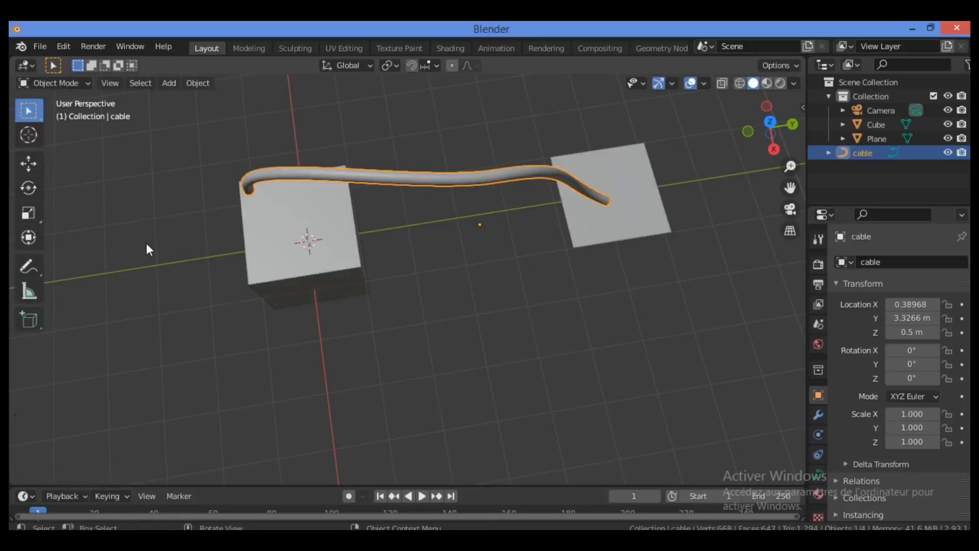
Deselect all and draw a freehand cable between the plane and the cube with Cablerator's Draw Cable
{"action": "key", "text": "alt+a"}
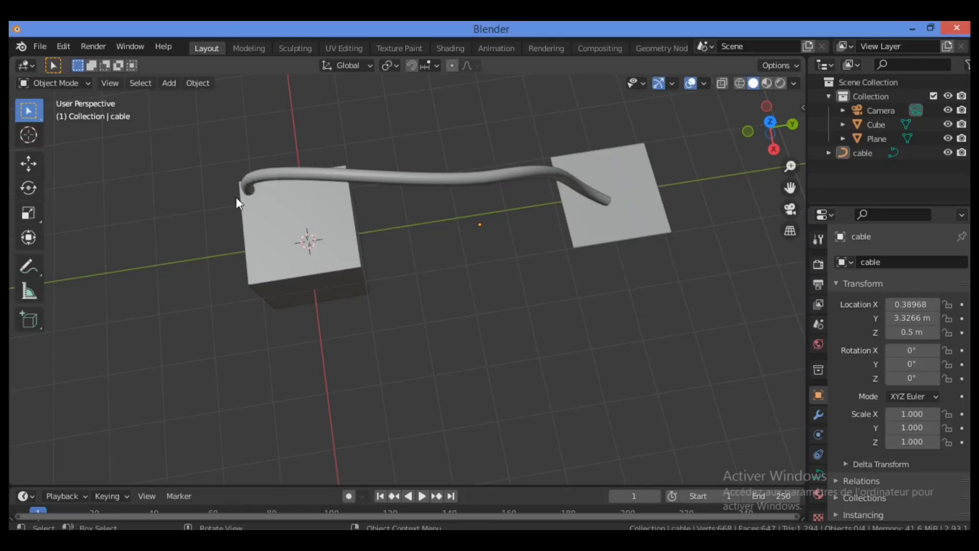
{"action": "key", "text": "shift+a"}
{"action": "mouse_move", "coordinate": [227, 181]}
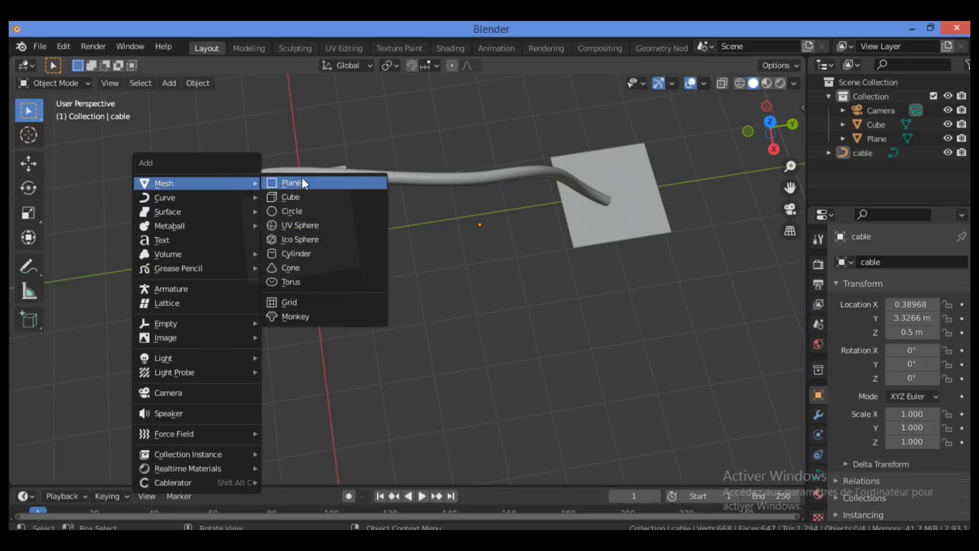
{"action": "mouse_move", "coordinate": [216, 199]}
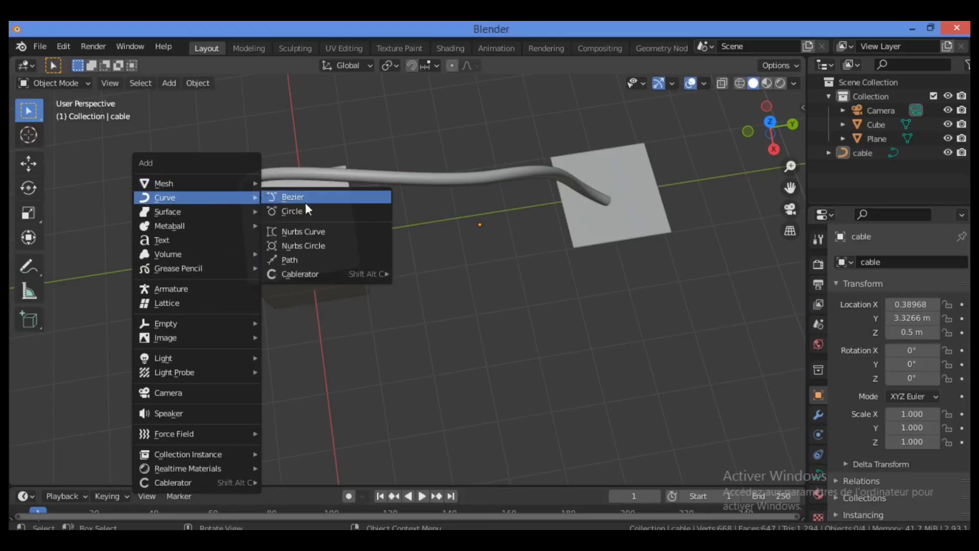
{"action": "mouse_move", "coordinate": [368, 274]}
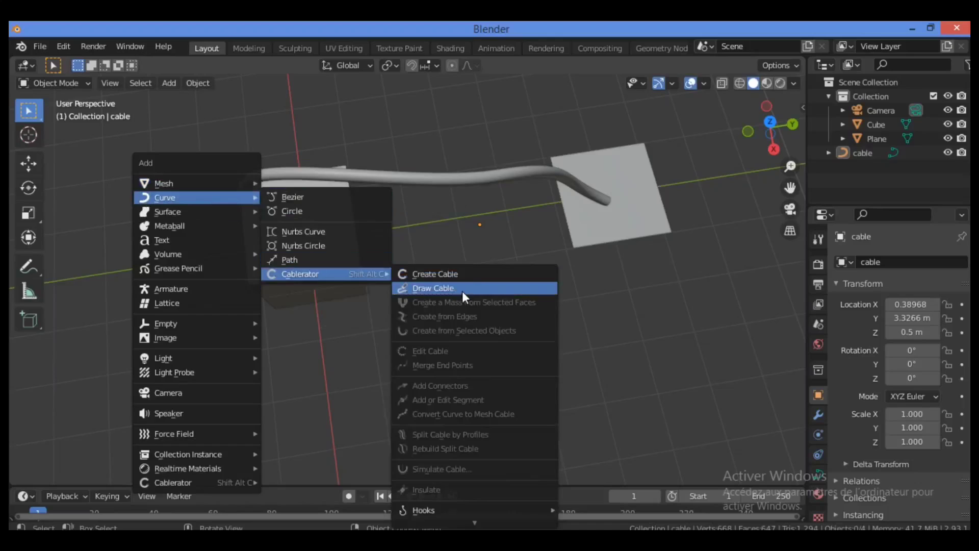
{"action": "left_click", "coordinate": [433, 288]}
{"action": "mouse_move", "coordinate": [597, 222]}
{"action": "left_mouse_down"}
{"action": "mouse_move", "coordinate": [408, 280]}
{"action": "mouse_move", "coordinate": [368, 268]}
{"action": "left_mouse_up"}
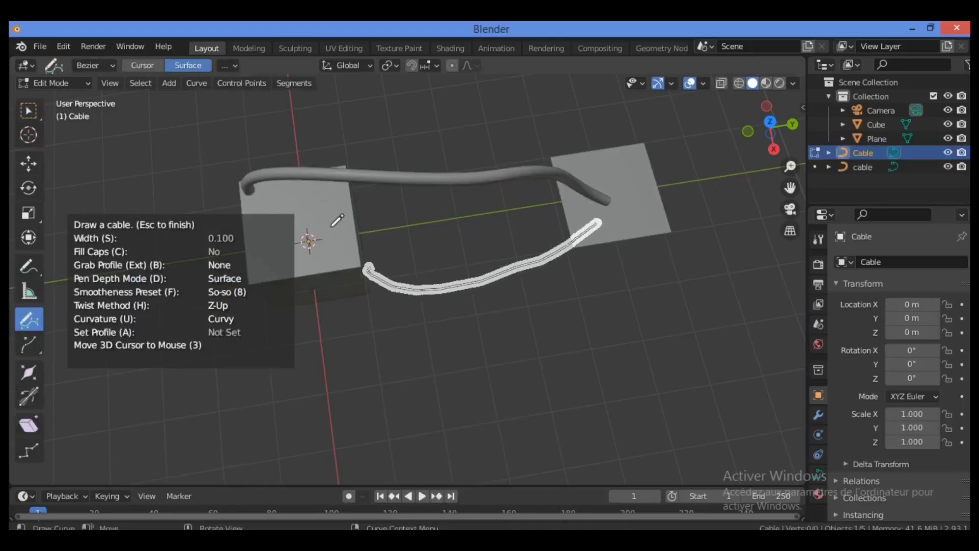
{"action": "left_click_drag", "start_coordinate": [338, 220], "coordinate": [325, 218]}
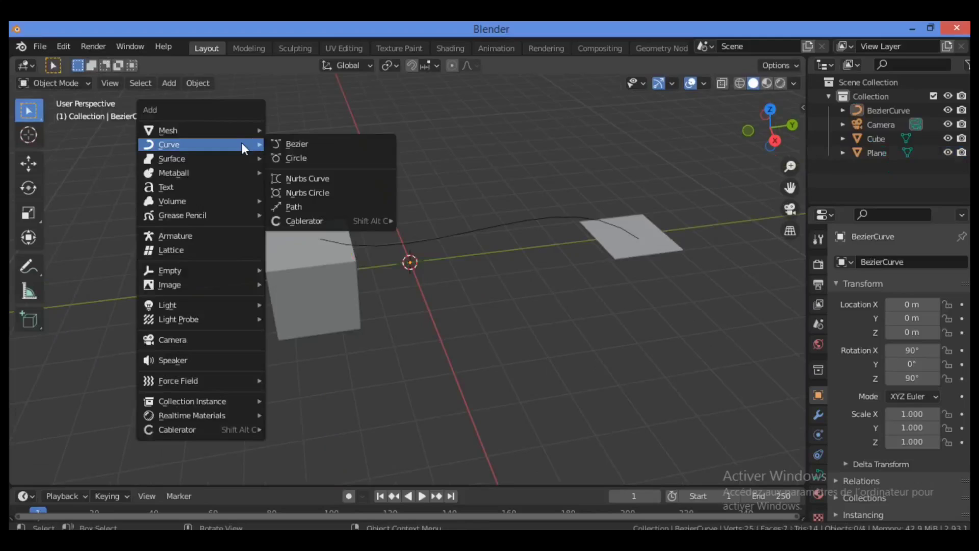
{"action": "mouse_move", "coordinate": [339, 225]}
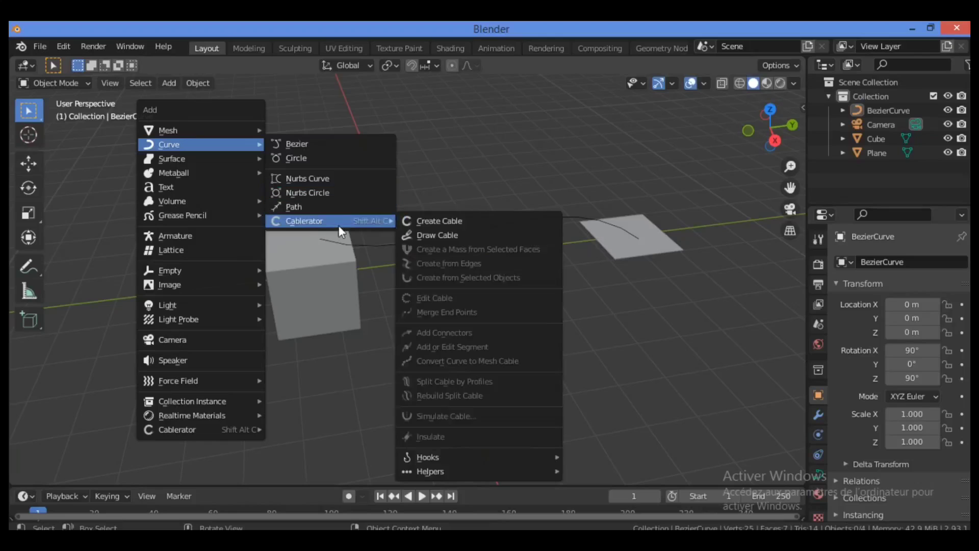